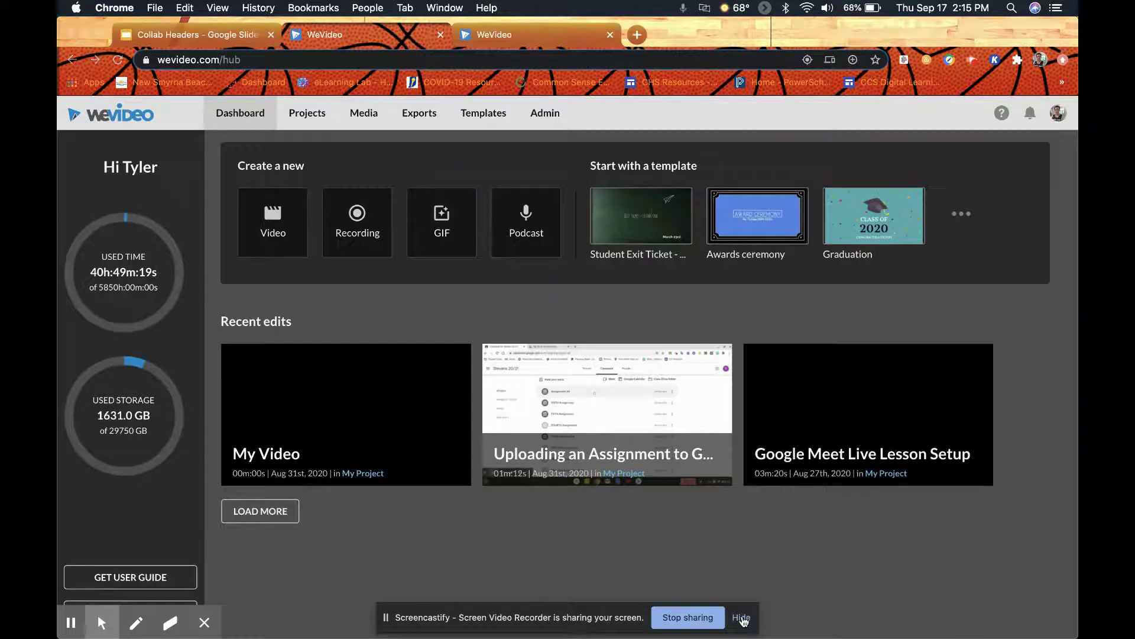
# - Start a new project titled "Project" with the Collaborative project type
pyautogui.click(741, 617)
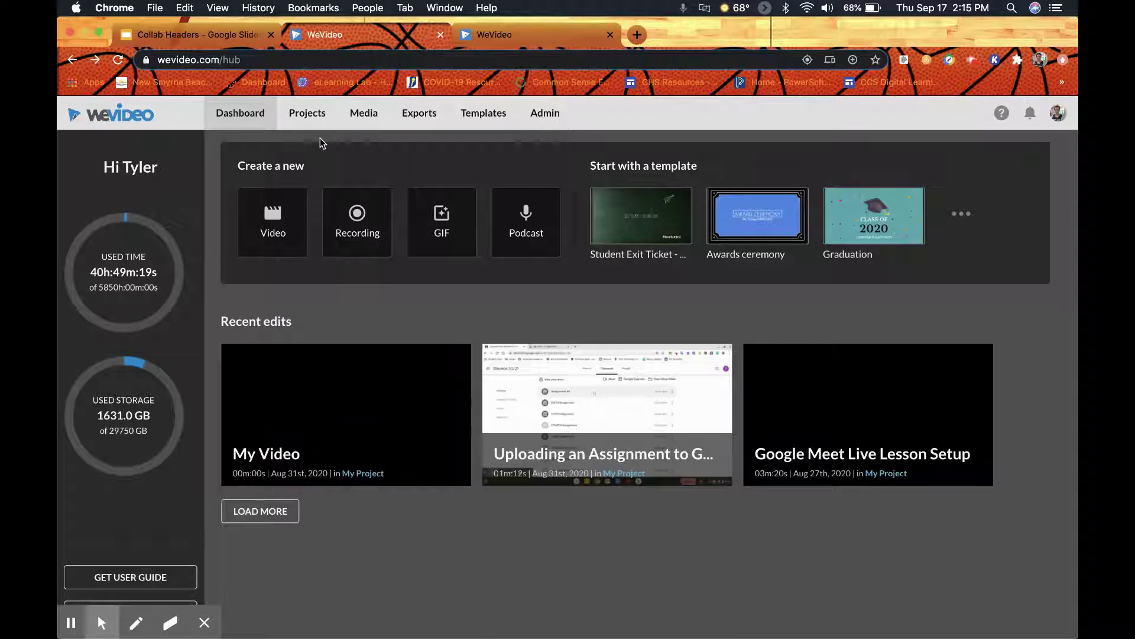
pyautogui.click(301, 115)
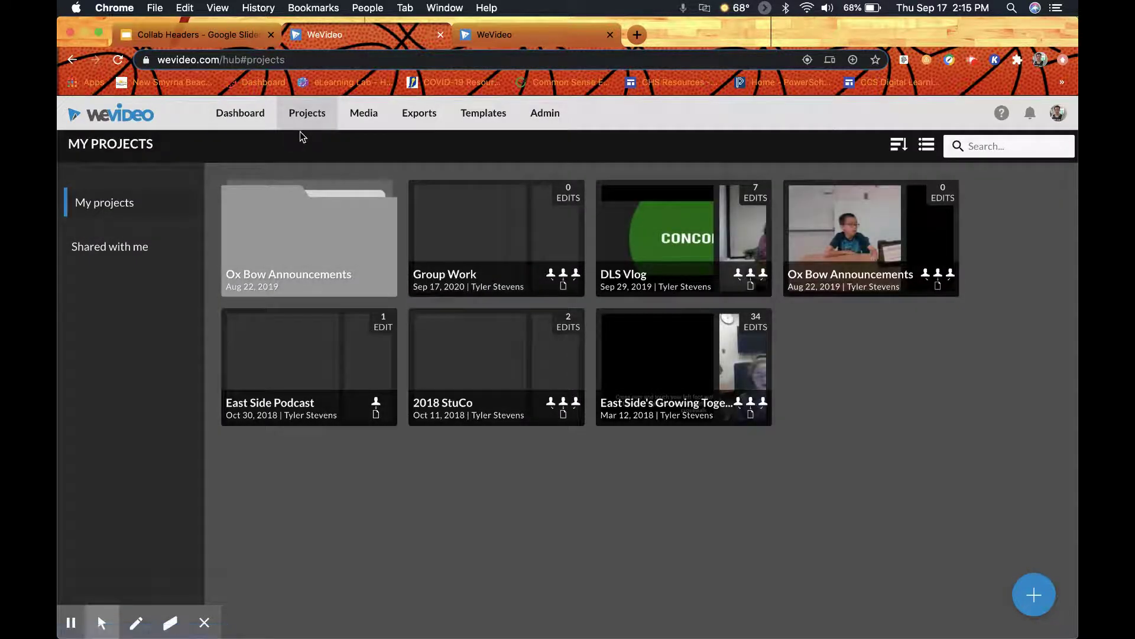
pyautogui.click(1034, 596)
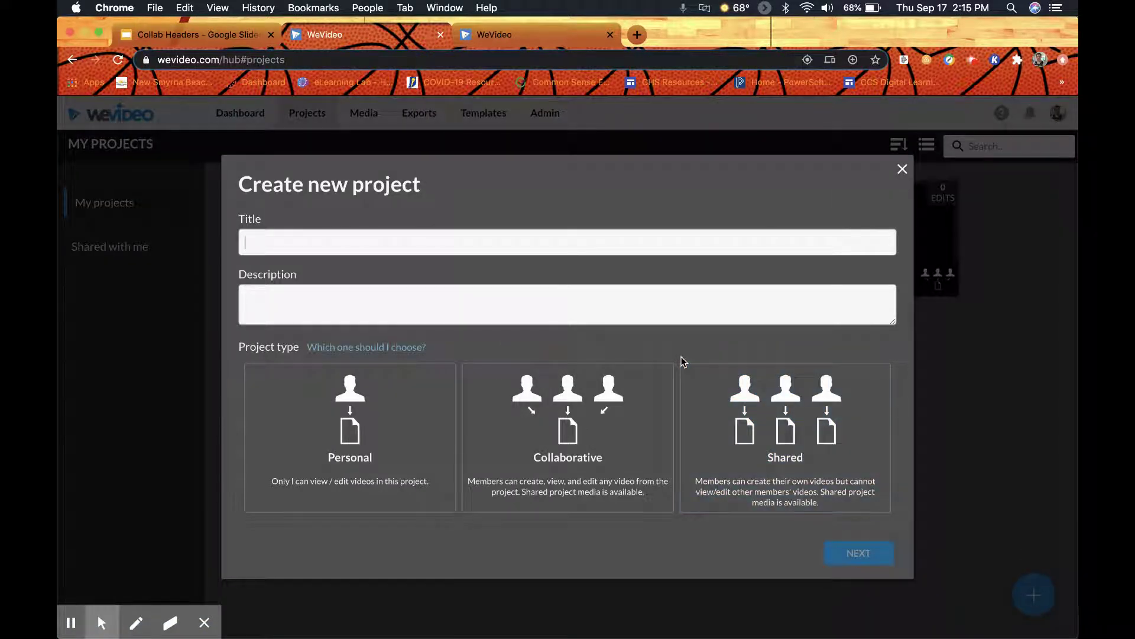
pyautogui.write('Project')
pyautogui.click(571, 423)
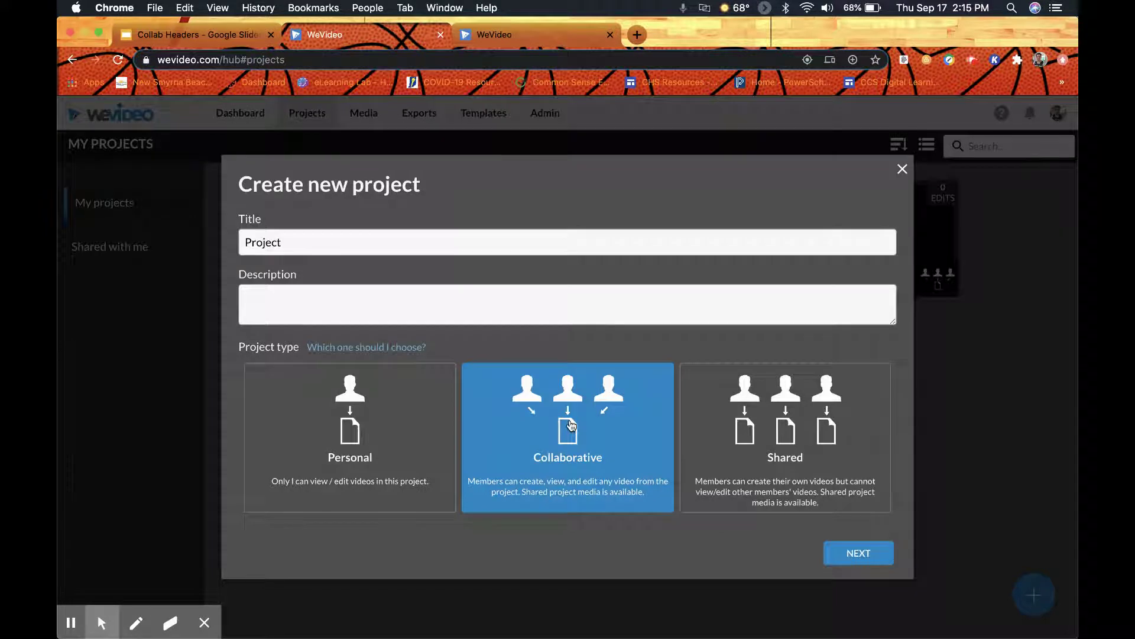
pyautogui.click(857, 550)
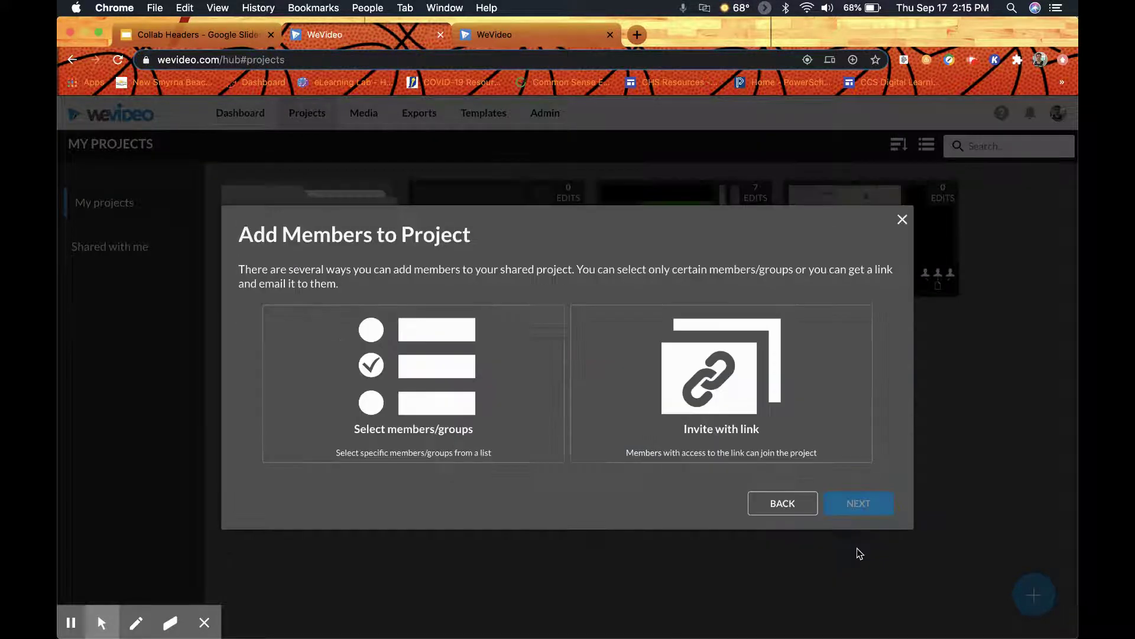
# - Choose to add members to the project through an invitation link
pyautogui.click(506, 397)
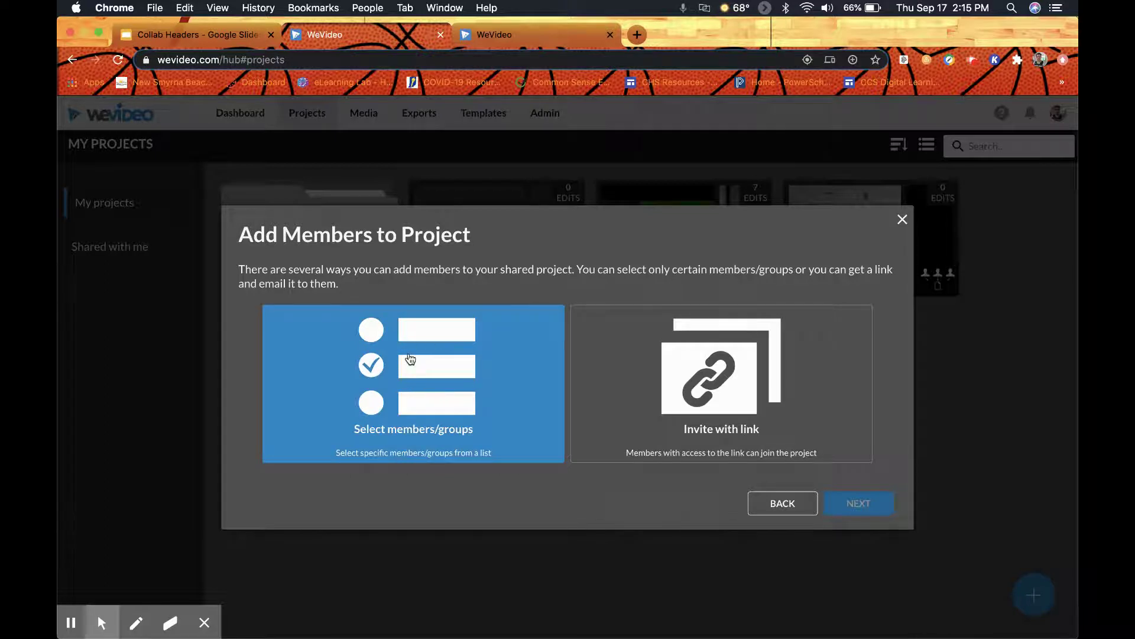
pyautogui.click(743, 342)
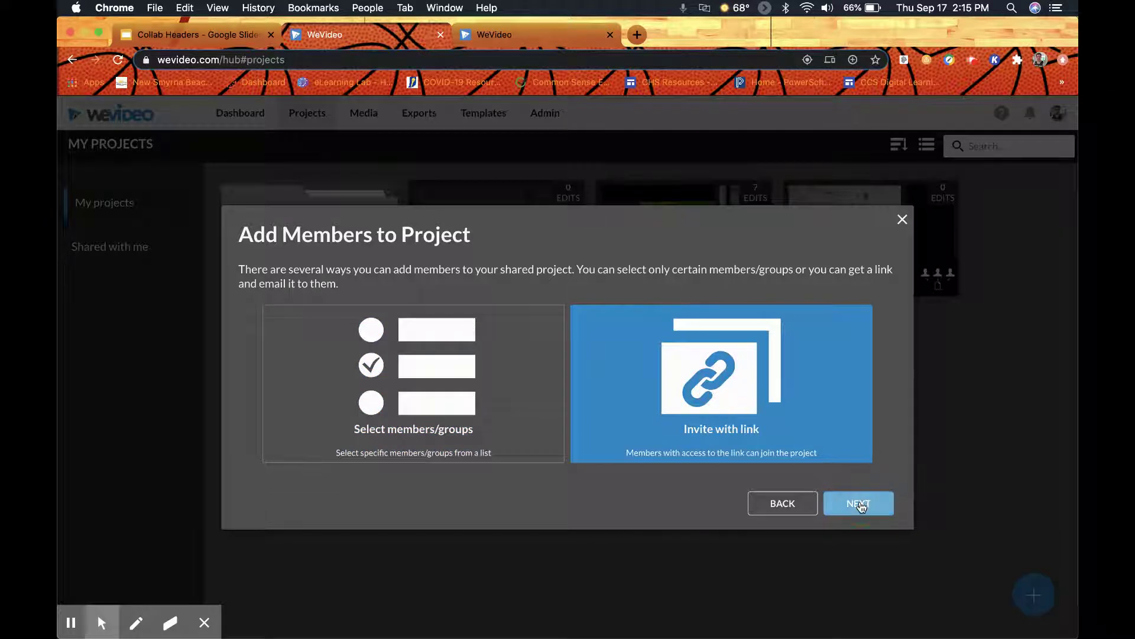
pyautogui.click(861, 504)
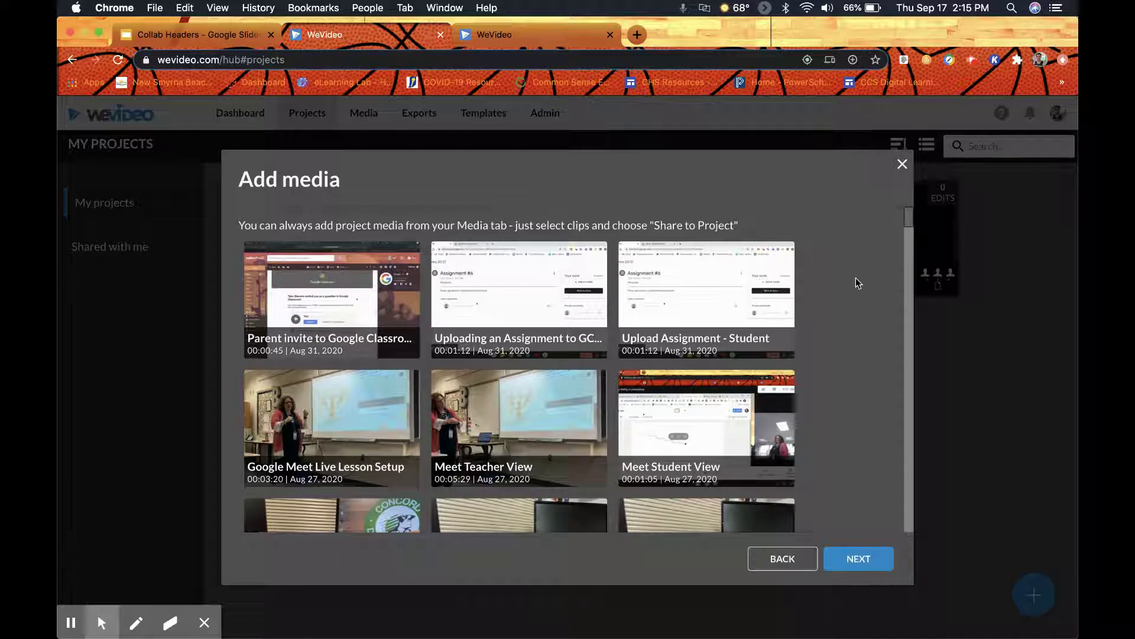
# - Finish creating the project without adding media and select its entire invitation link
pyautogui.scroll(-3, 855, 278)
pyautogui.scroll(-10, 857, 283)
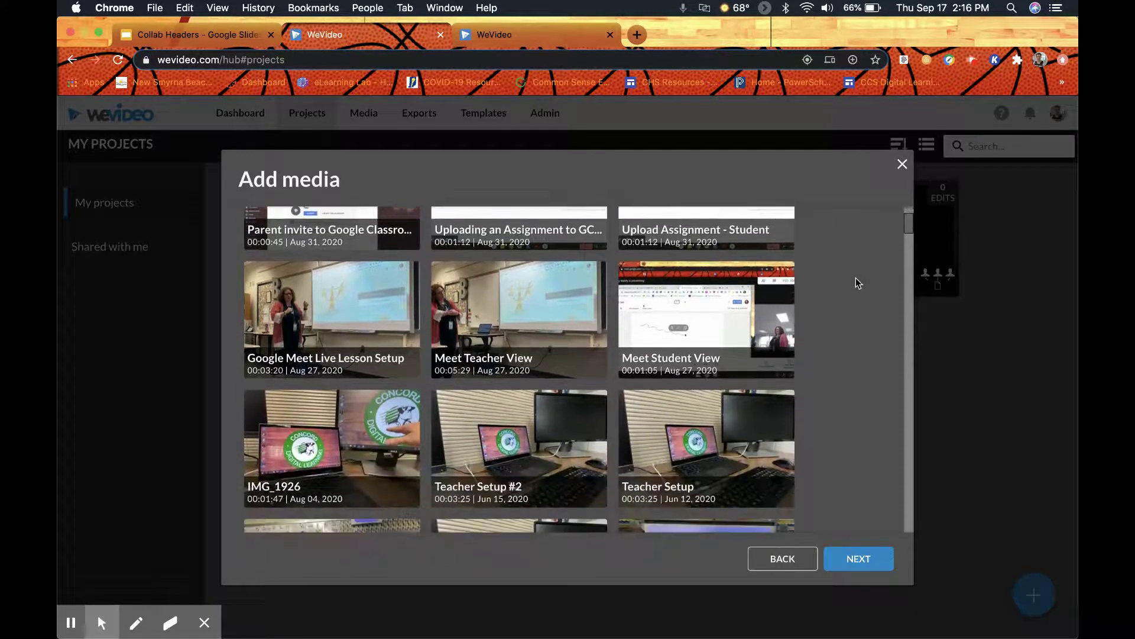
pyautogui.scroll(10, 858, 282)
pyautogui.scroll(3, 858, 284)
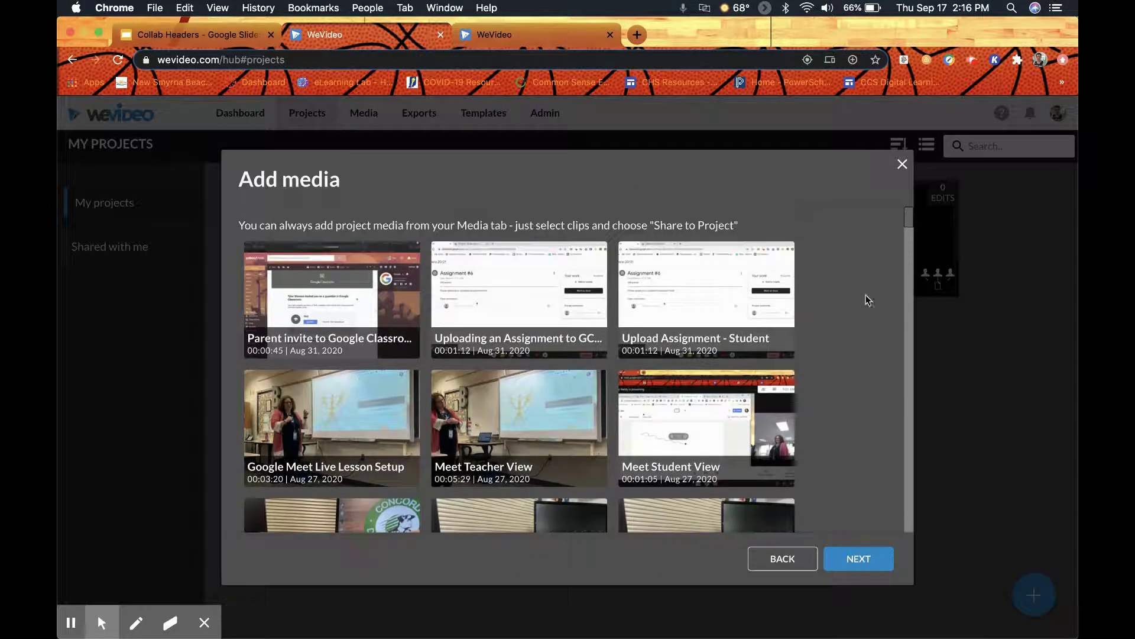
pyautogui.click(858, 559)
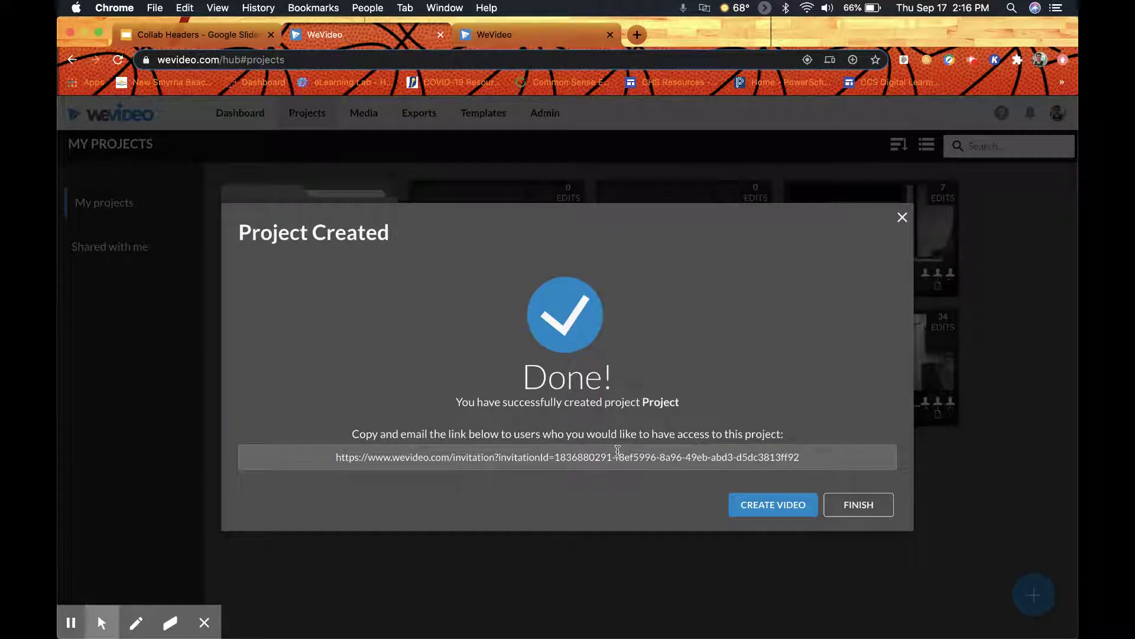
pyautogui.click(469, 459)
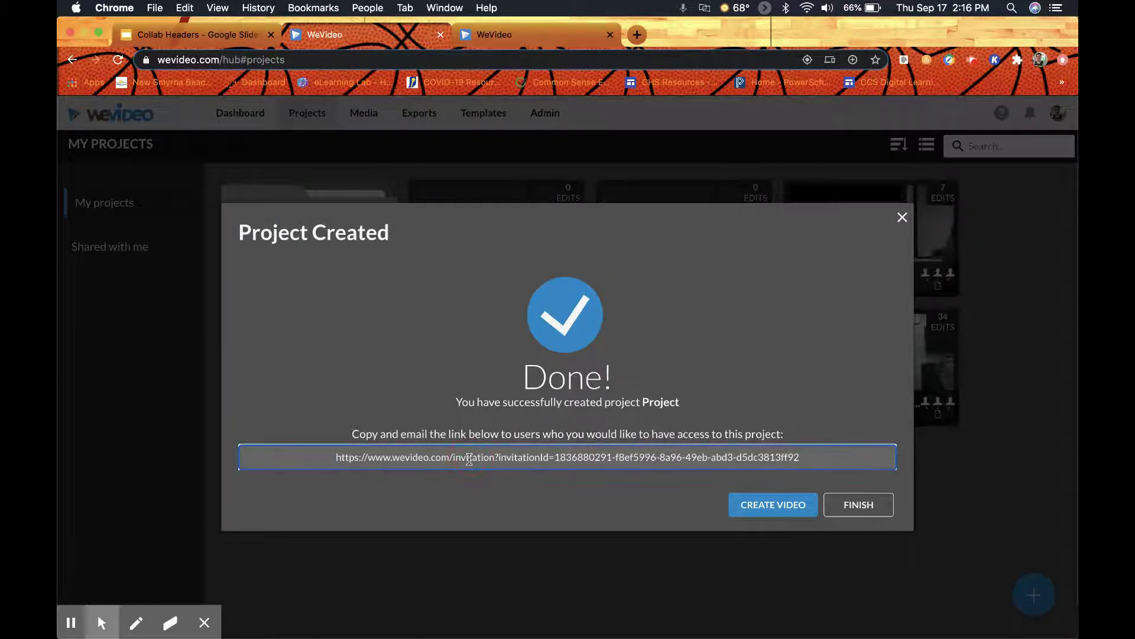
pyautogui.moveTo(329, 459); pyautogui.dragTo(801, 452)
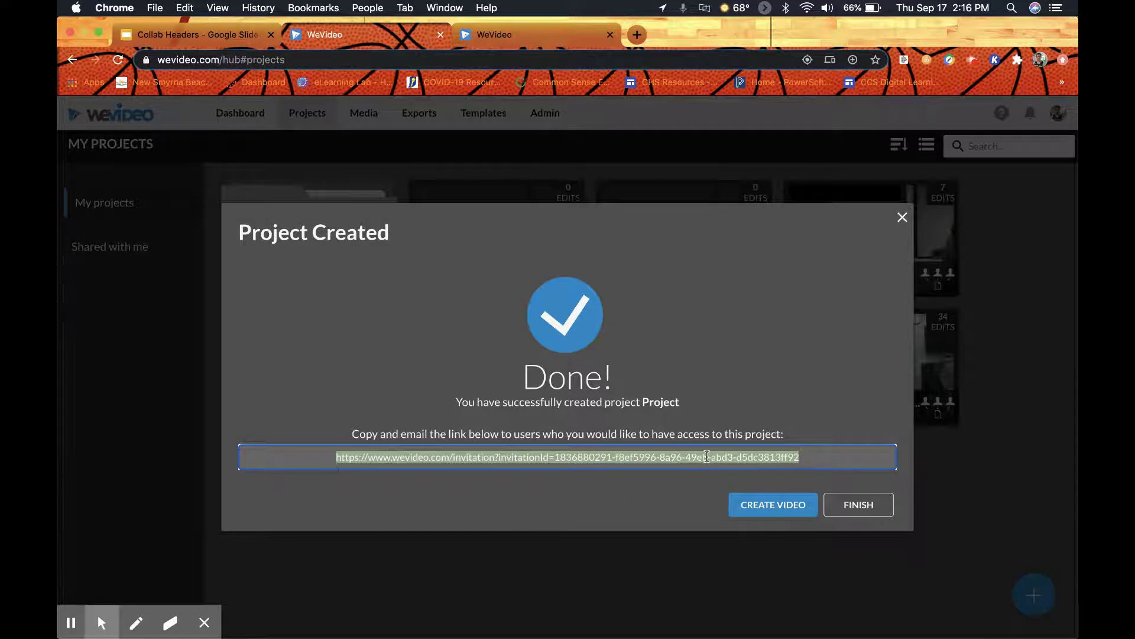
# - Create a video in the new project from the Blank edit template and start editing it
pyautogui.click(778, 510)
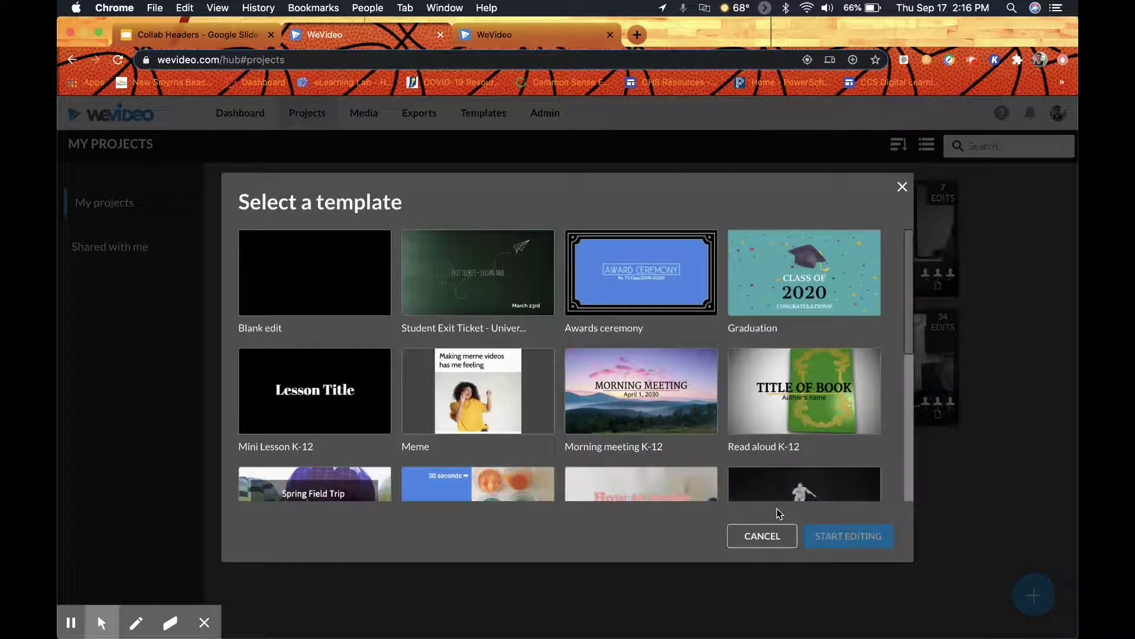
pyautogui.scroll(-3, 671, 372)
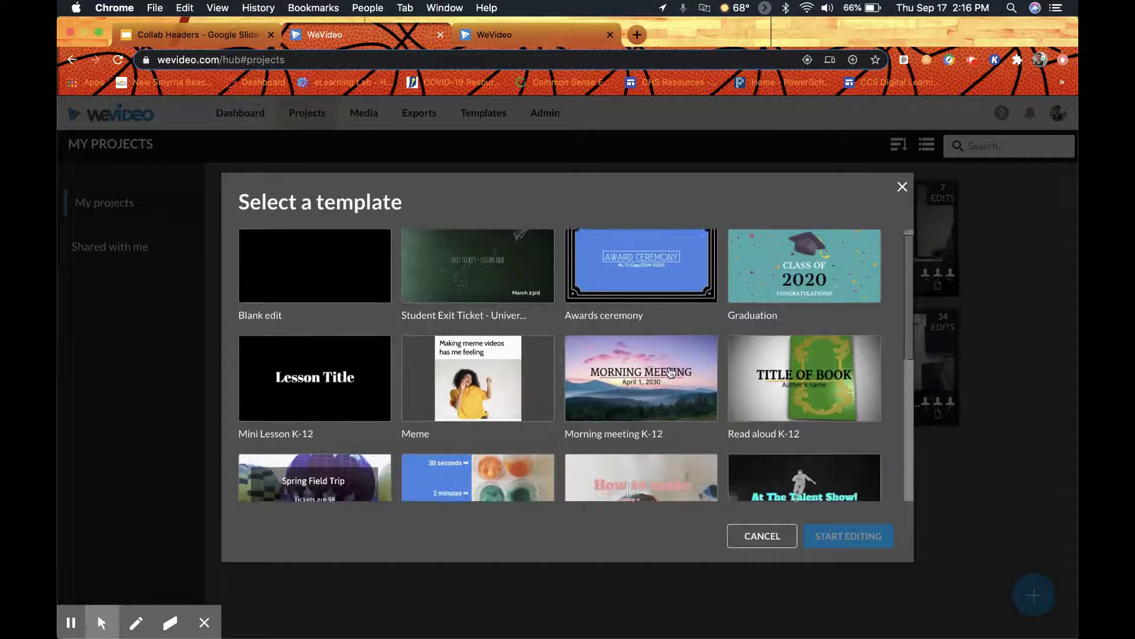
pyautogui.scroll(-2, 670, 373)
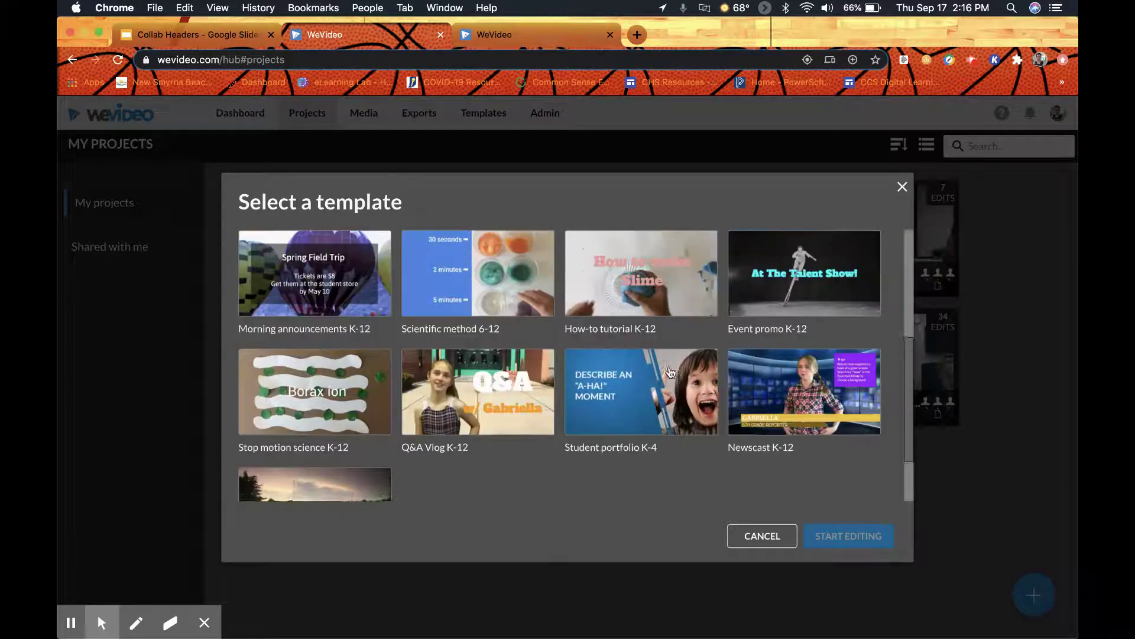
pyautogui.scroll(5, 670, 373)
pyautogui.scroll(1, 670, 373)
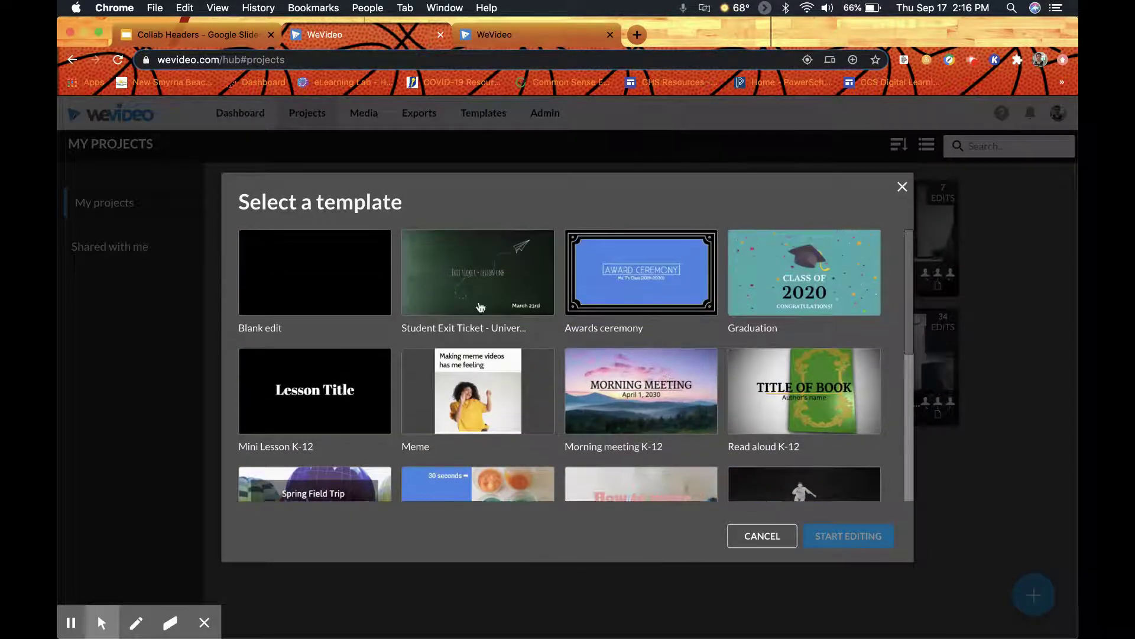
pyautogui.click(343, 262)
pyautogui.click(863, 543)
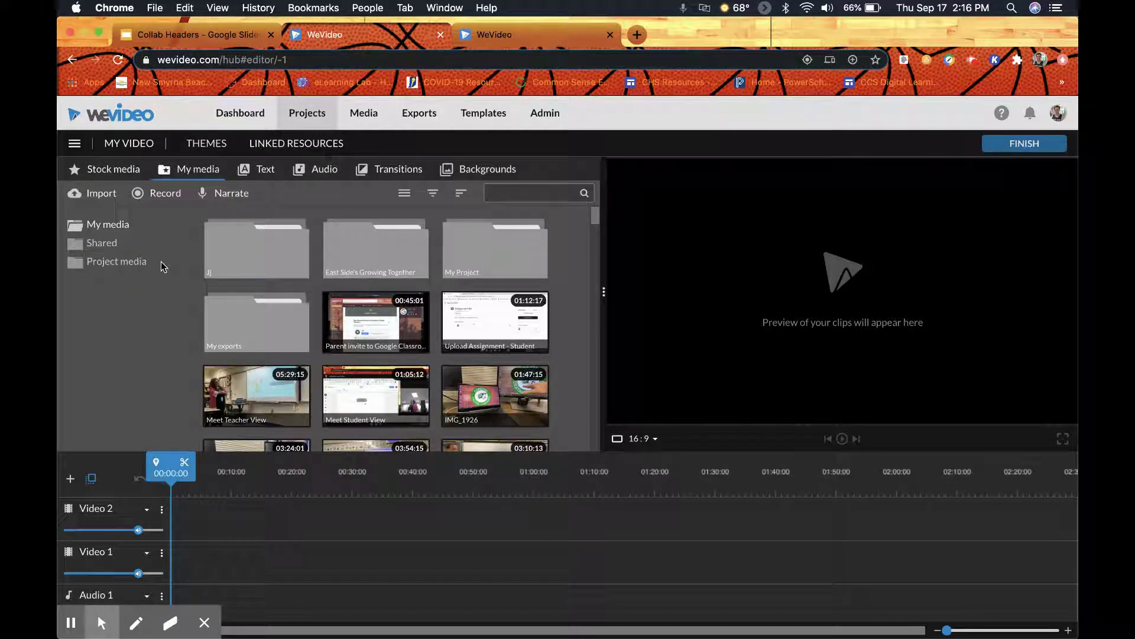
# - View Google Drive as a source for importing media and close the import without choosing a file
pyautogui.click(89, 194)
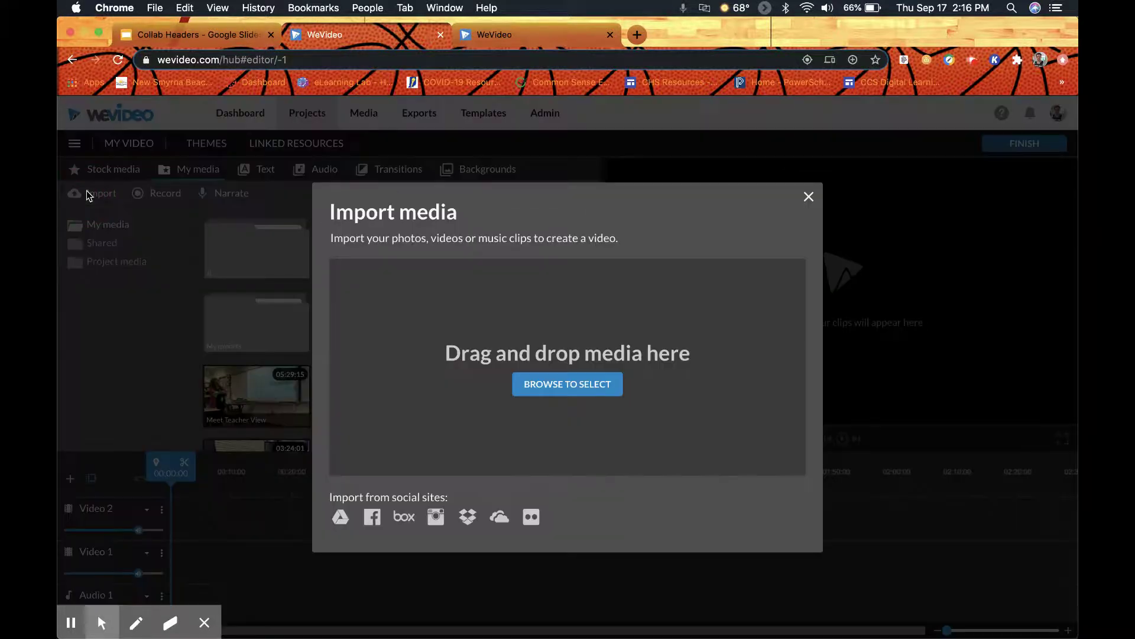
pyautogui.click(338, 518)
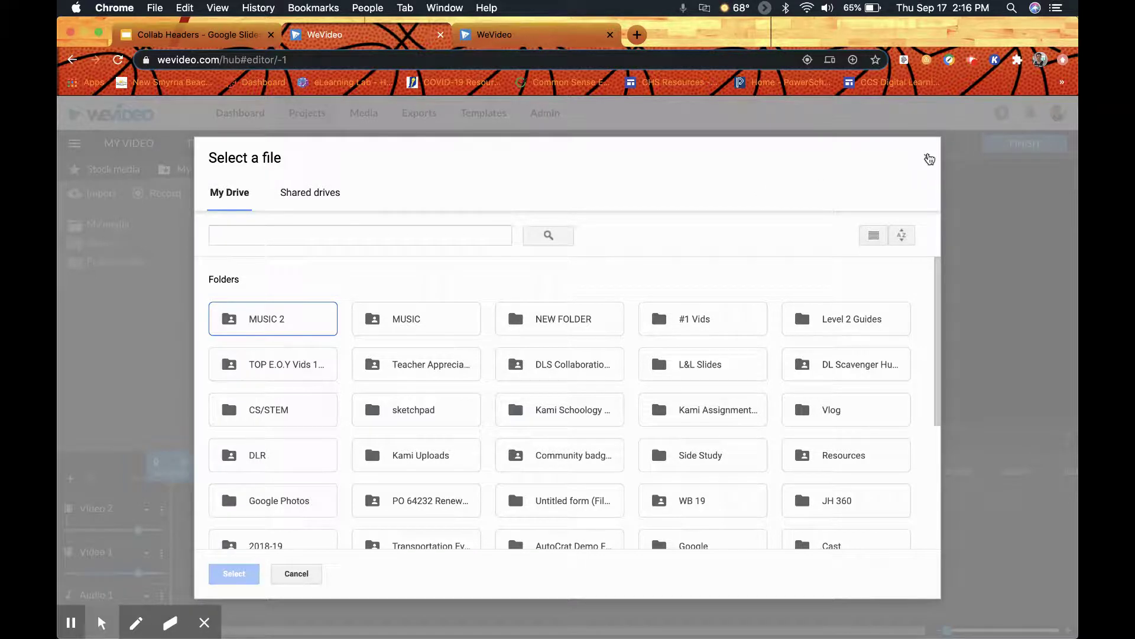
pyautogui.click(927, 157)
pyautogui.click(809, 197)
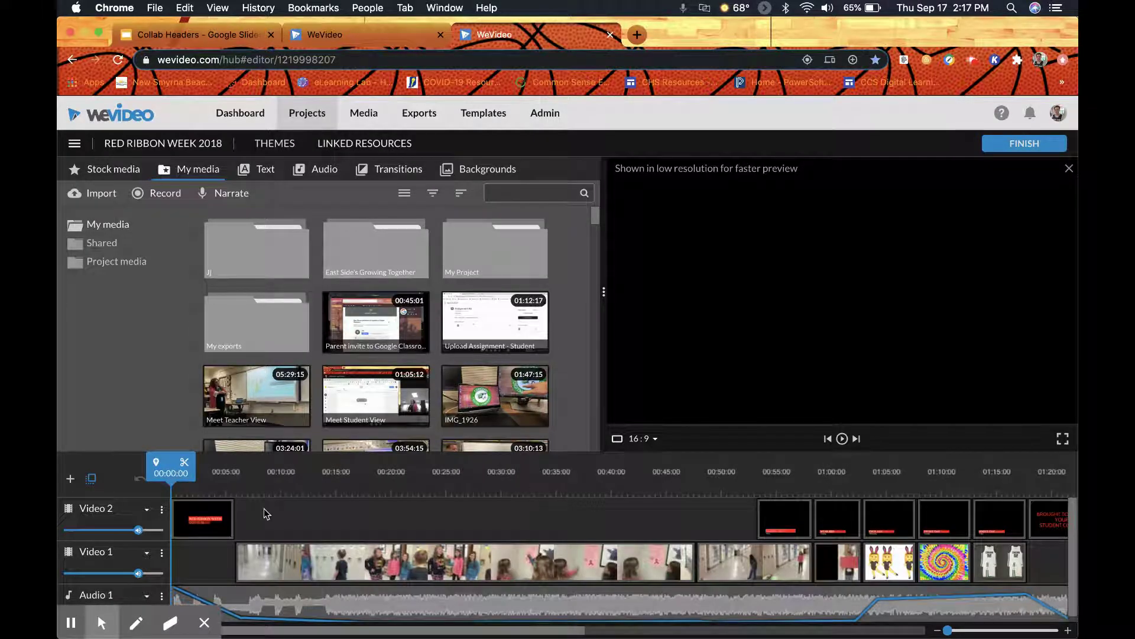
# - In the Red Ribbon Week 2018 video, preview the opening title, the long hallway clip and the tie-dye image on the timeline
pyautogui.click(191, 519)
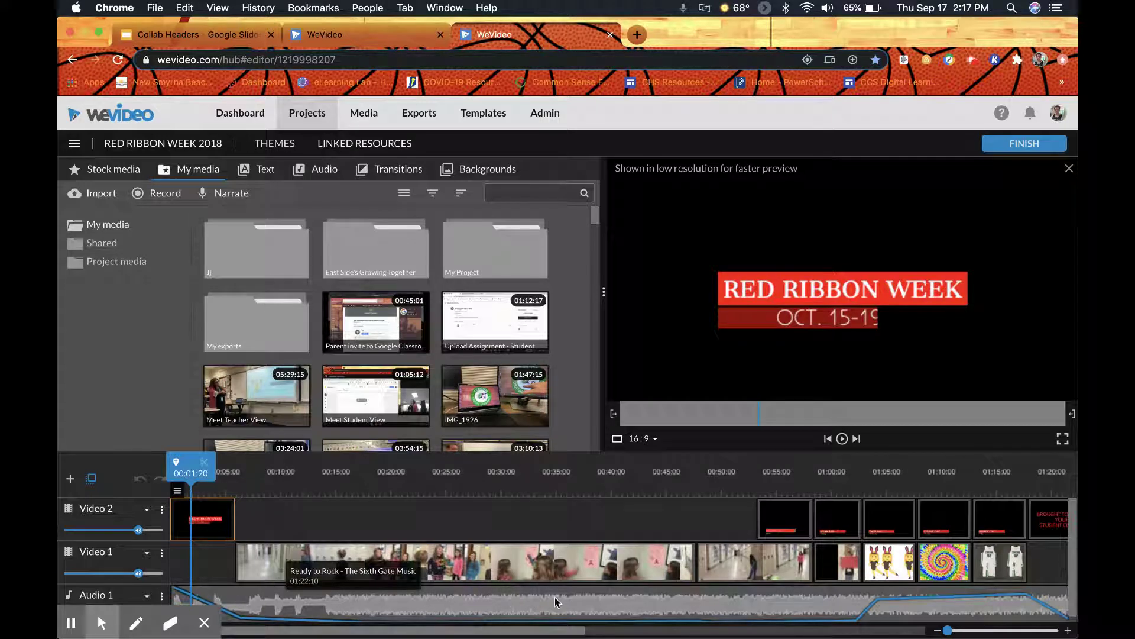
pyautogui.click(521, 565)
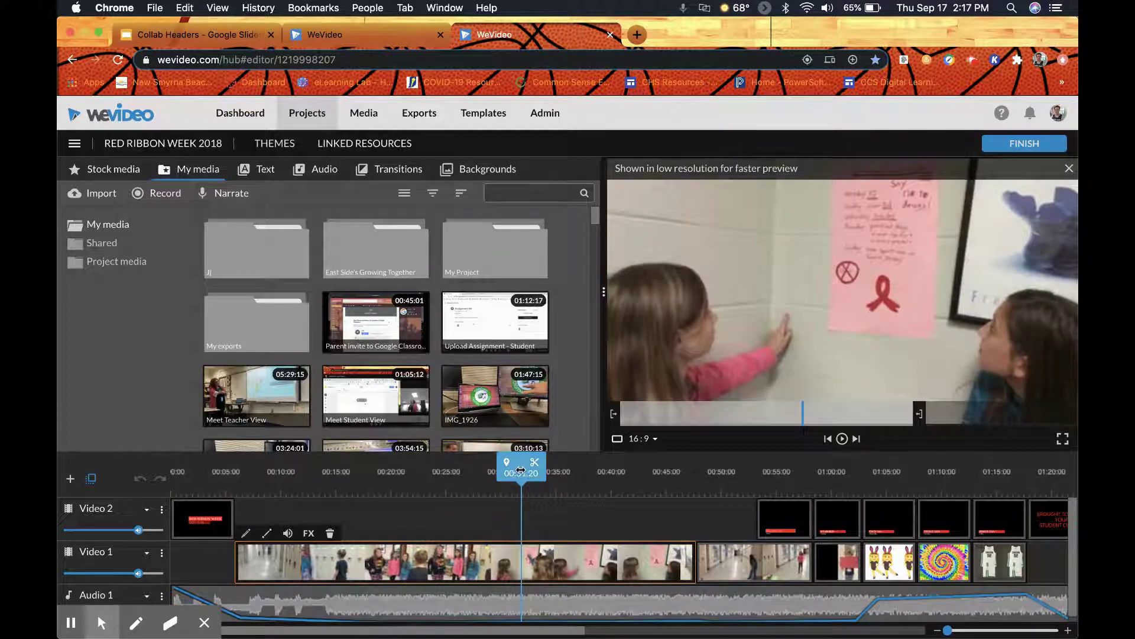
pyautogui.moveTo(521, 473); pyautogui.dragTo(948, 493)
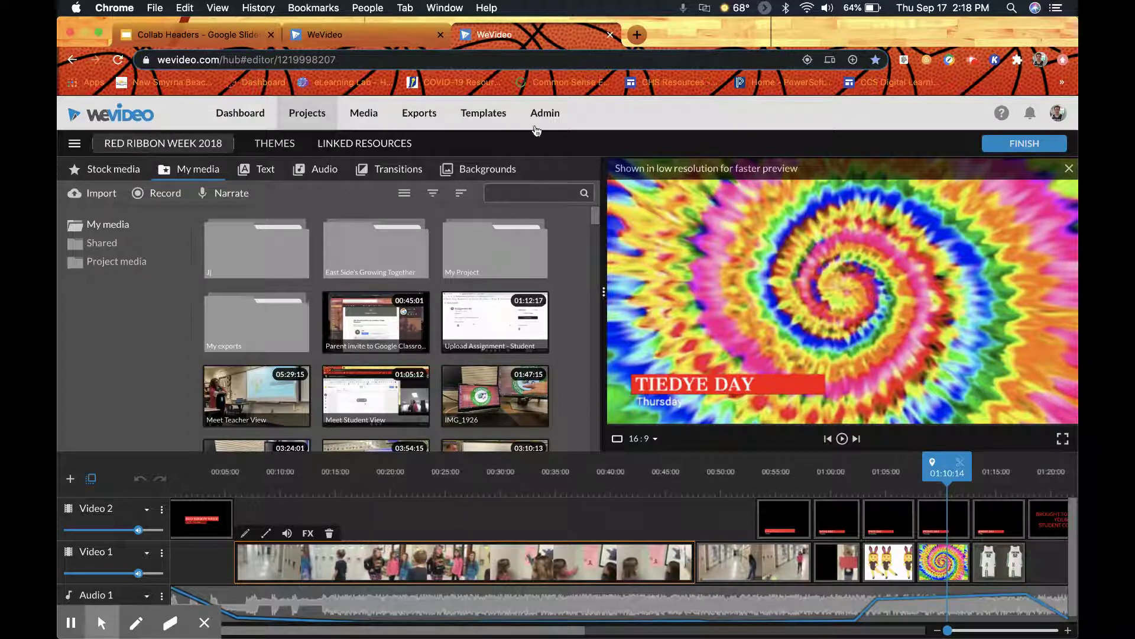
# - Export the Red Ribbon Week 2018 video in HD 1280x720 with Google Drive as a destination and return to the blank My Video editor
pyautogui.click(1034, 147)
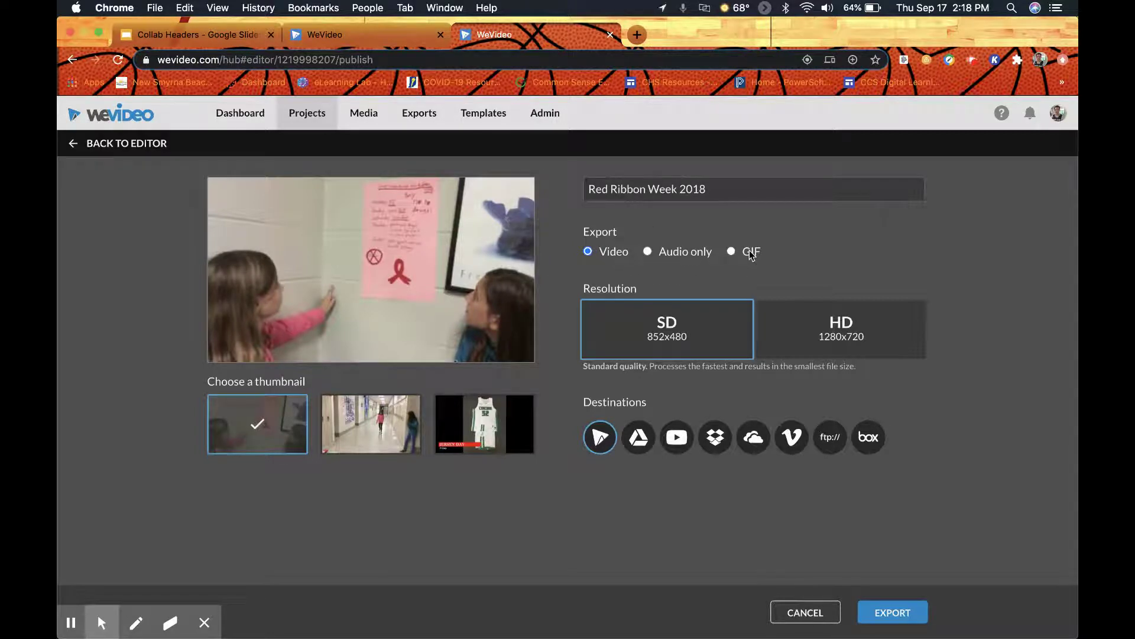
pyautogui.click(819, 335)
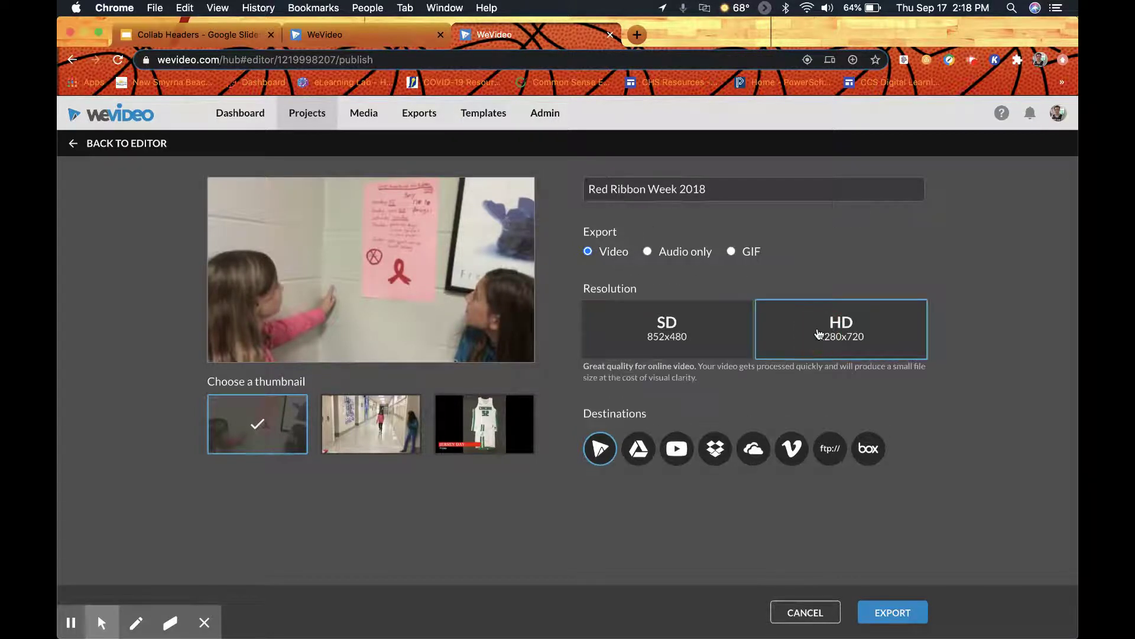
pyautogui.click(635, 452)
pyautogui.click(891, 615)
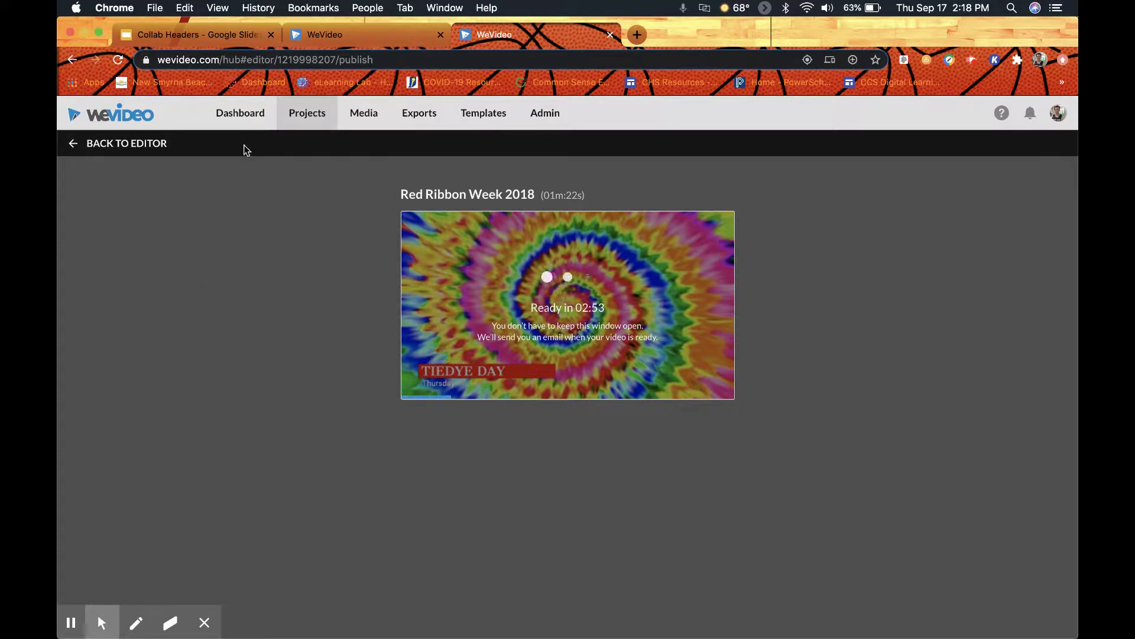
pyautogui.click(382, 40)
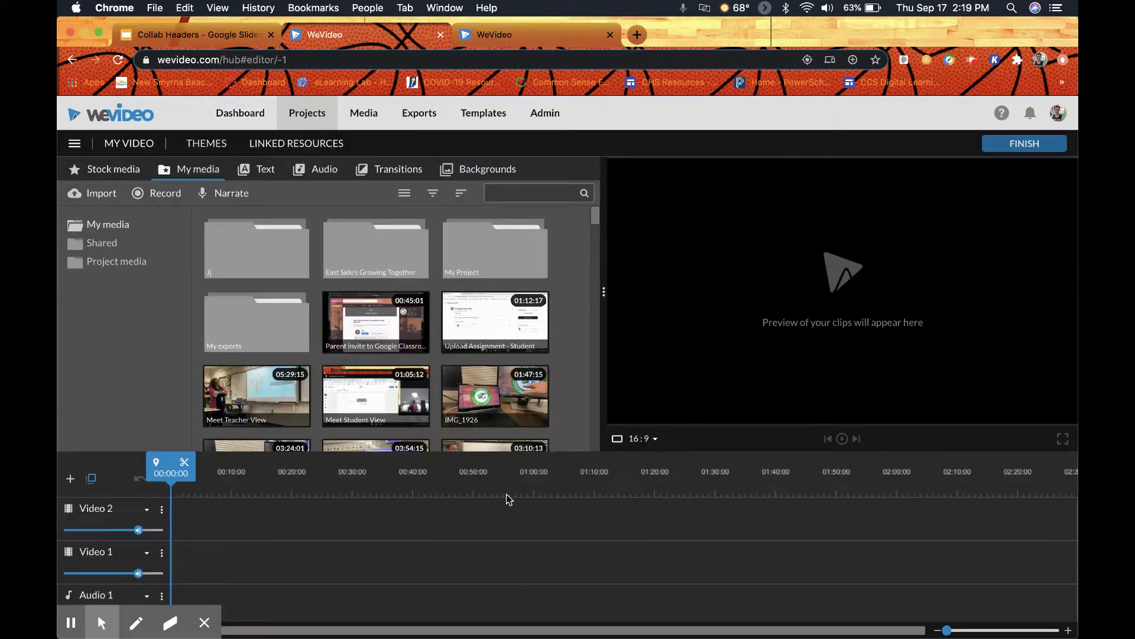